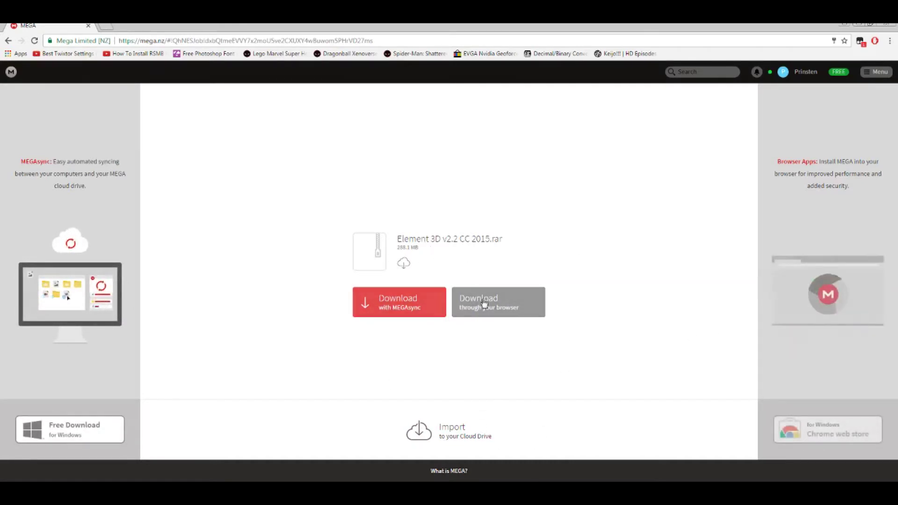
- Open the downloaded Element 3D archive in WinRAR, dismiss the trial-expiry notice, and launch the installer
left_click(510, 309)
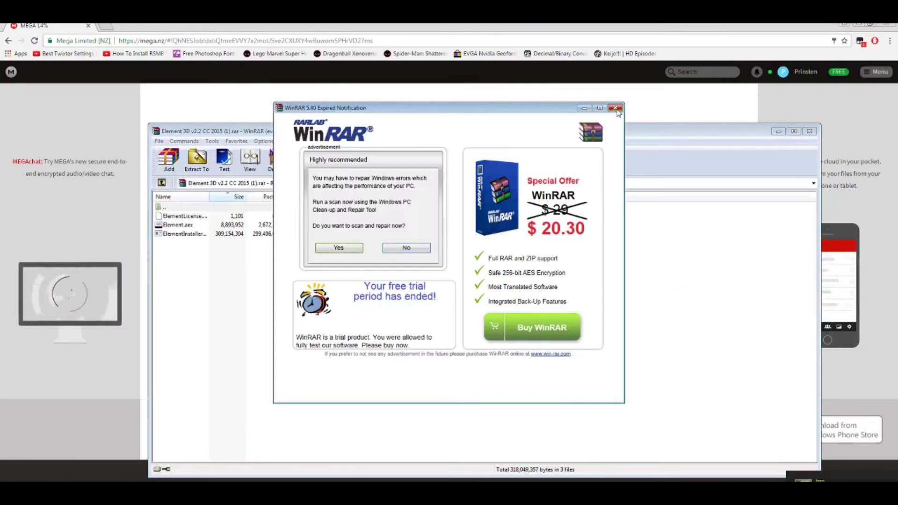
left_click(618, 108)
left_click_drag(599, 133, 477, 330)
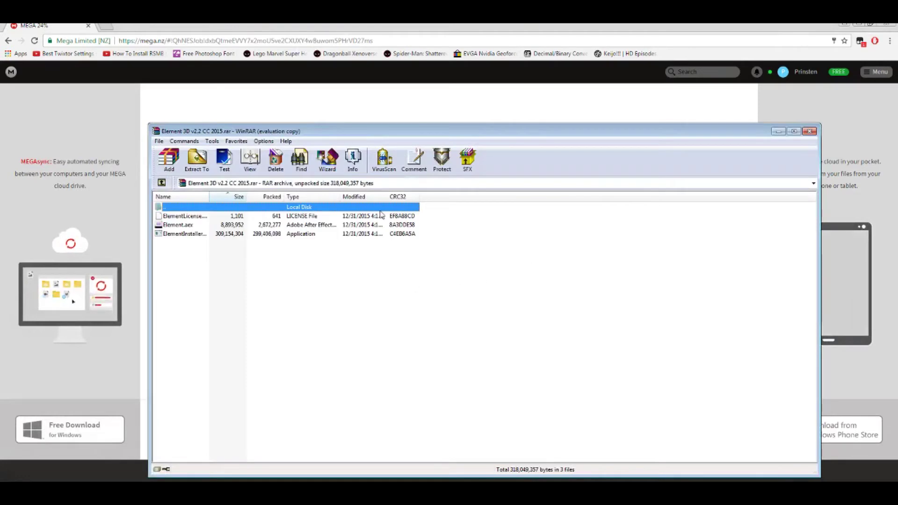
left_click(351, 357)
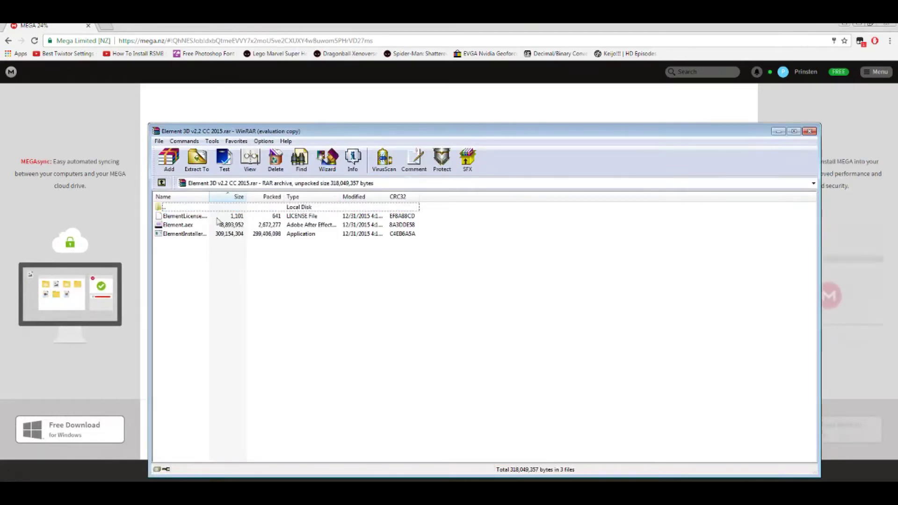
double_click(184, 234)
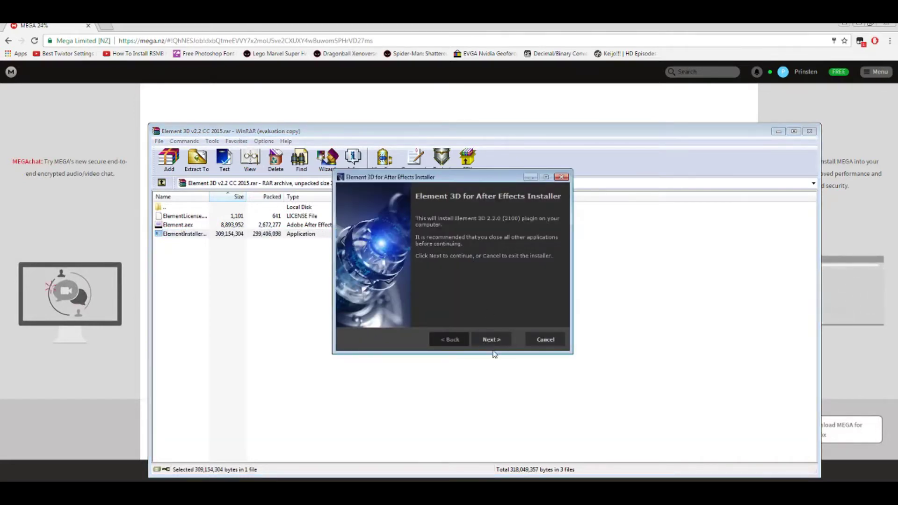
- Accept the Element 3D license and opt for a custom install location
left_click(492, 340)
left_click(491, 340)
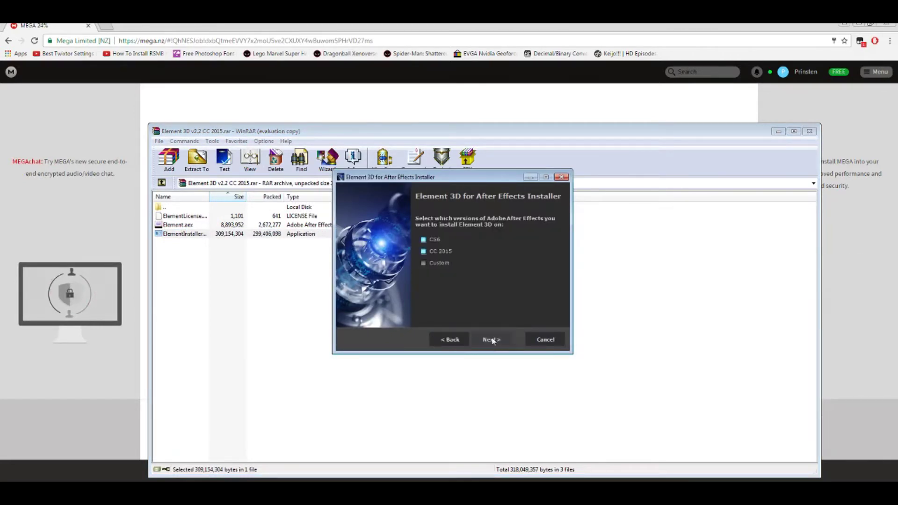
left_click(424, 263)
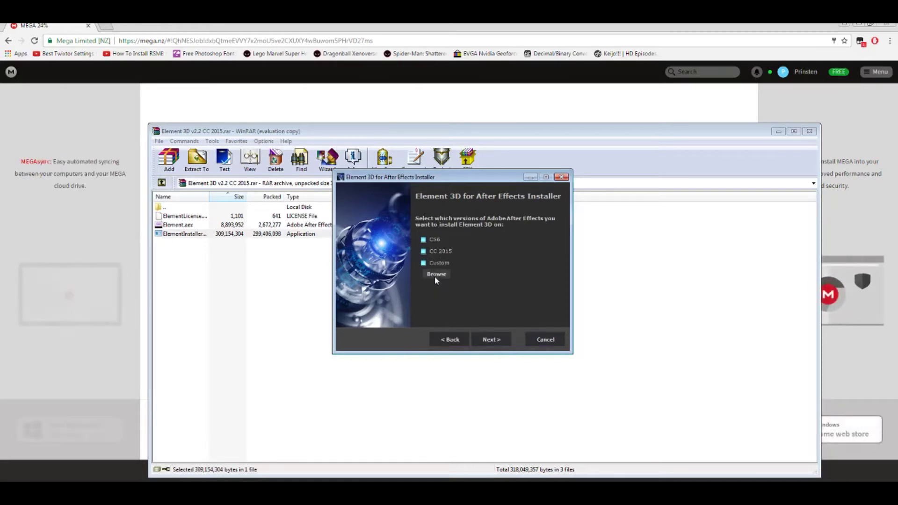
left_click(436, 274)
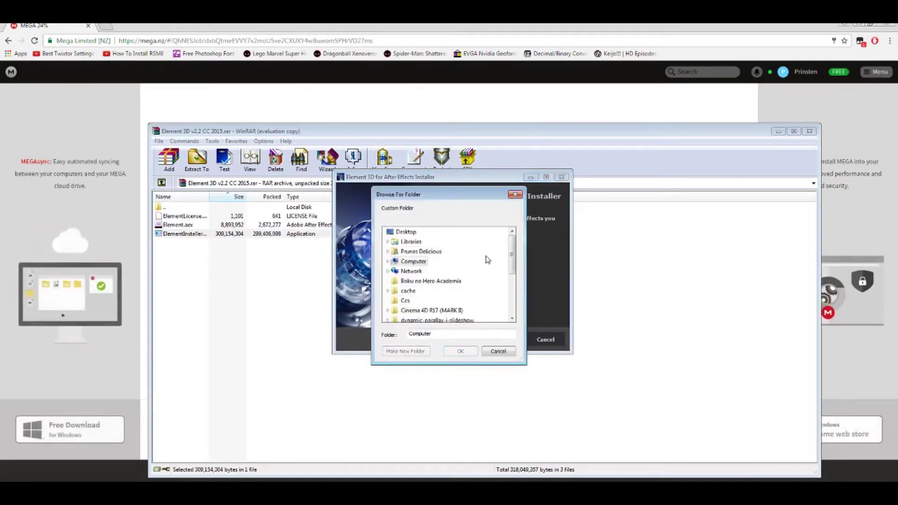
- Browse to C:\Program Files\Adobe as the custom folder, then cancel the folder choice
left_click(401, 262)
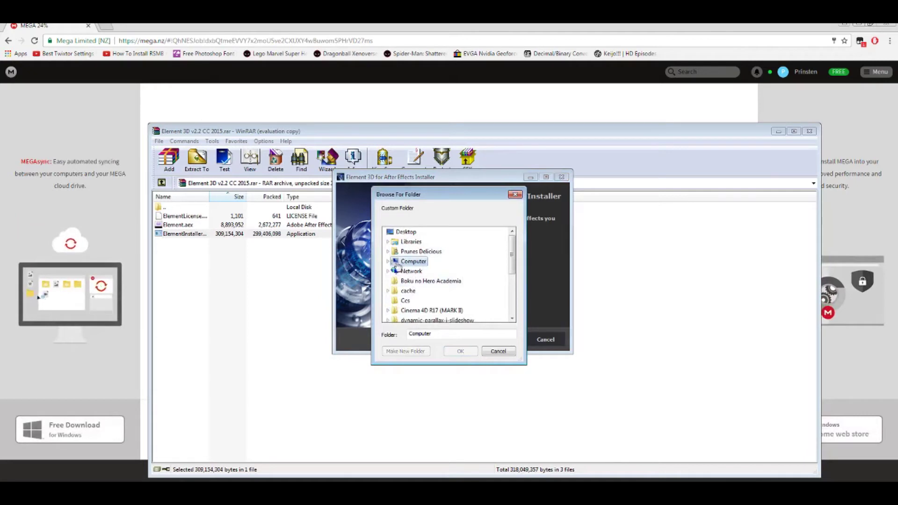
left_click(388, 262)
double_click(421, 270)
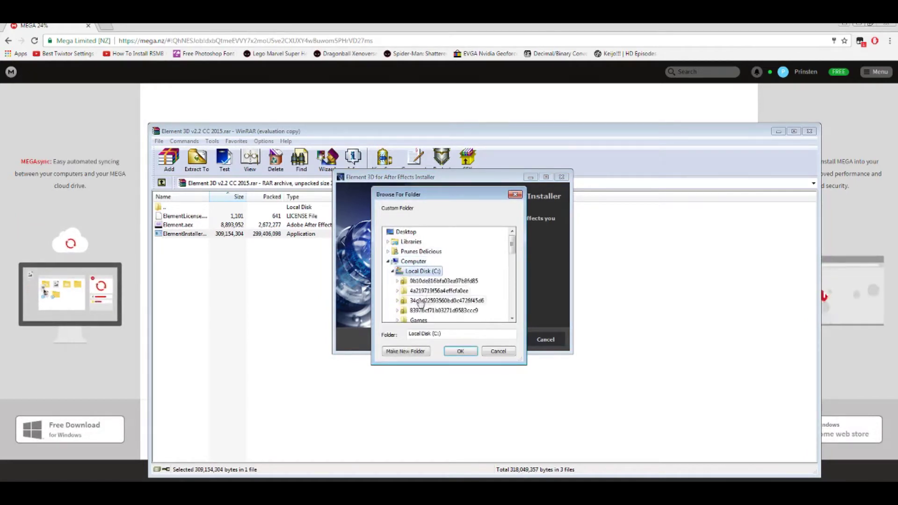
scroll(428, 294, "down", 3)
double_click(427, 280)
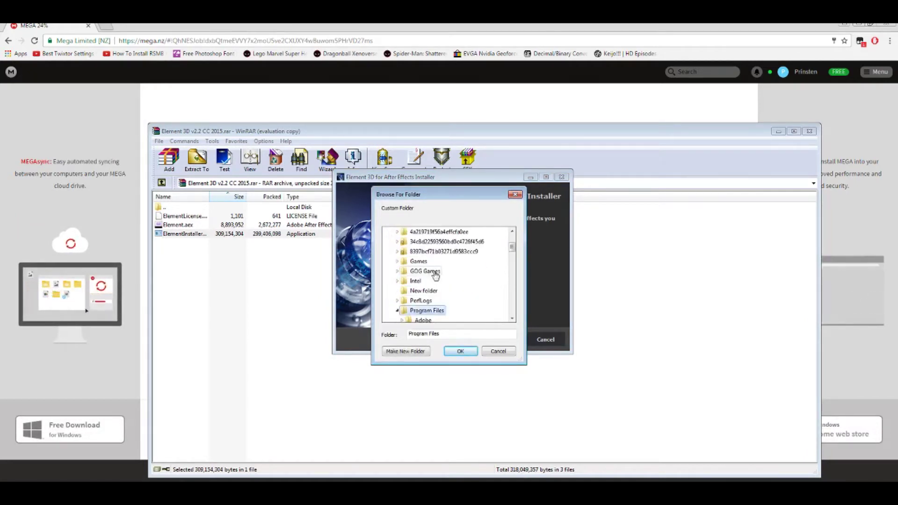
left_click(424, 301)
scroll(428, 288, "down", 3)
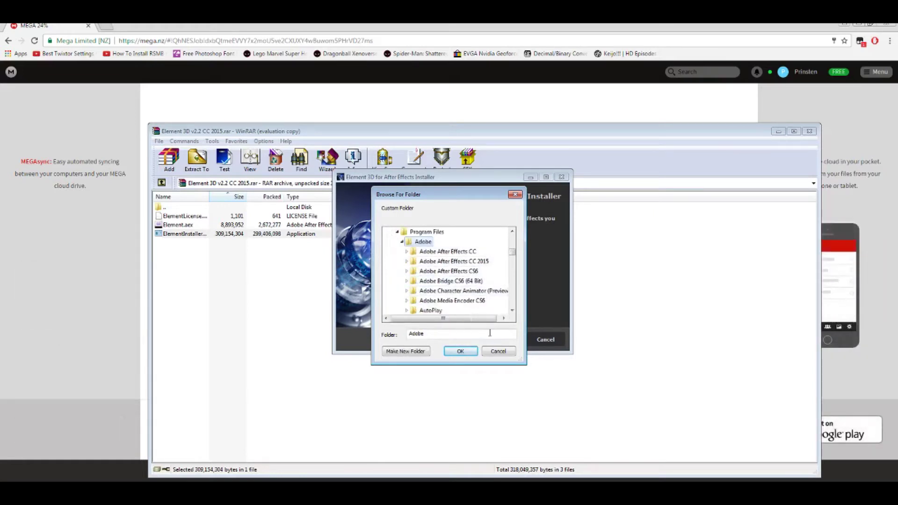
left_click(497, 351)
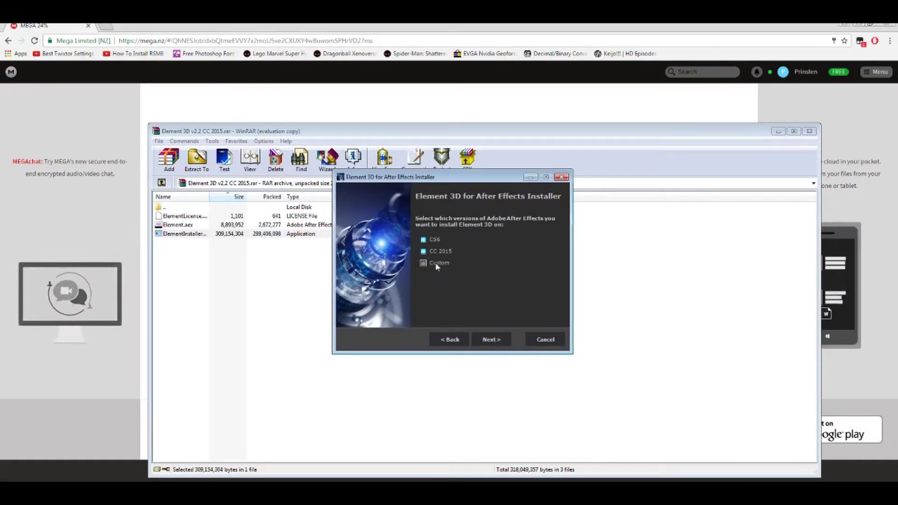
- Continue past the asset location step to install, and dismiss the installation error
left_click(491, 338)
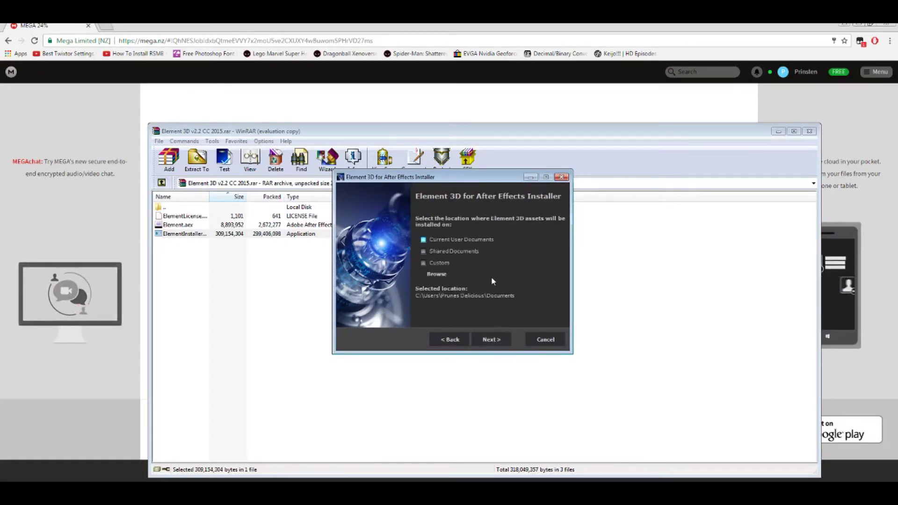
left_click(491, 339)
left_click(496, 339)
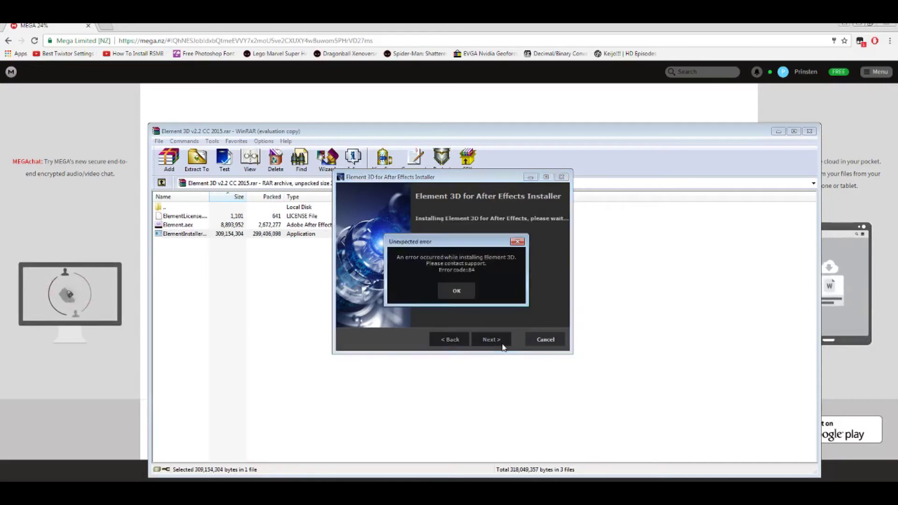
left_click(456, 291)
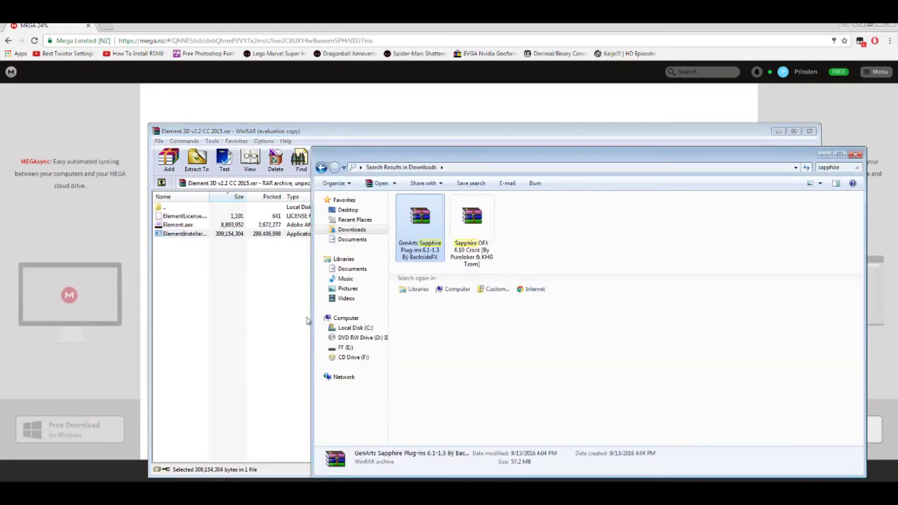
- Navigate Explorer to C:\Program Files\Adobe\Adobe After Effects CC 2015\Support Files\Plug-ins
left_click(355, 328)
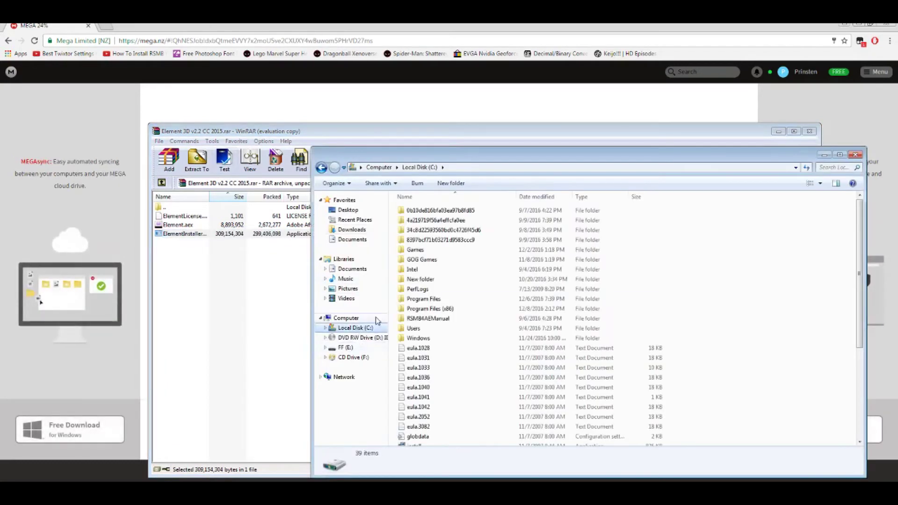
double_click(423, 299)
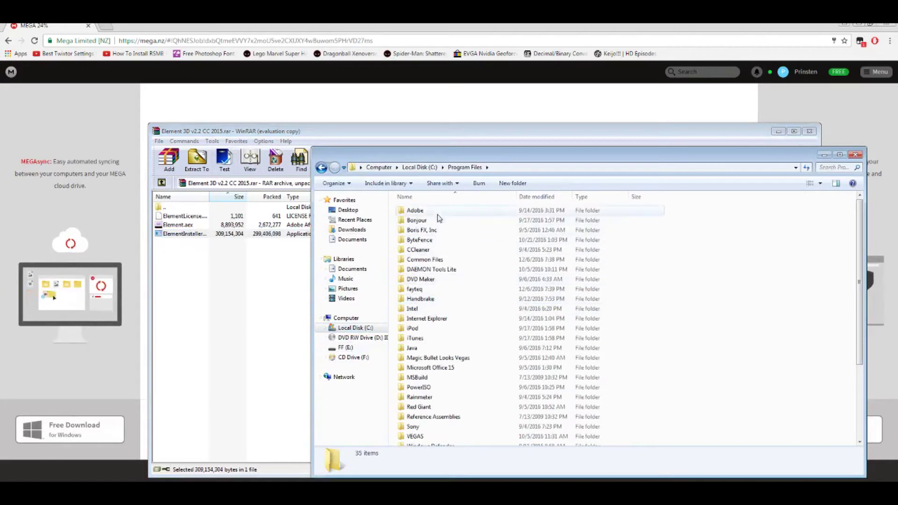
double_click(416, 211)
left_click(441, 221)
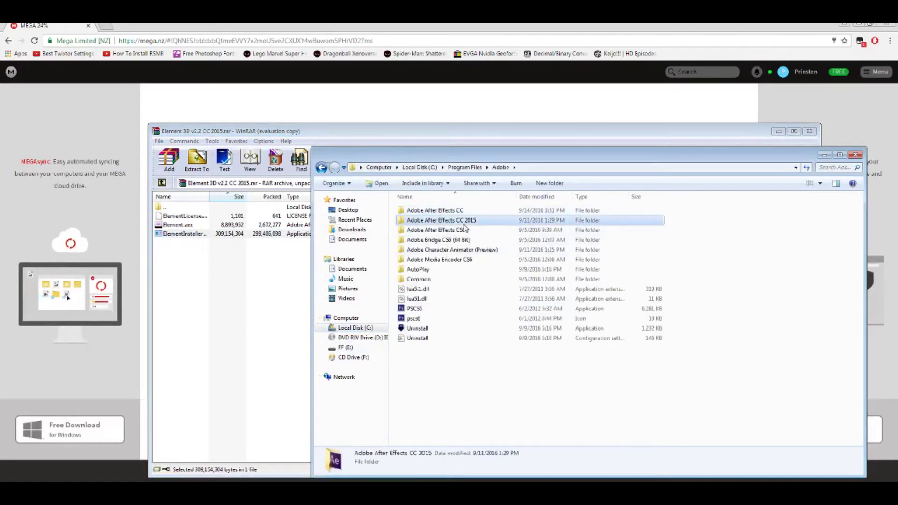
double_click(440, 221)
double_click(435, 210)
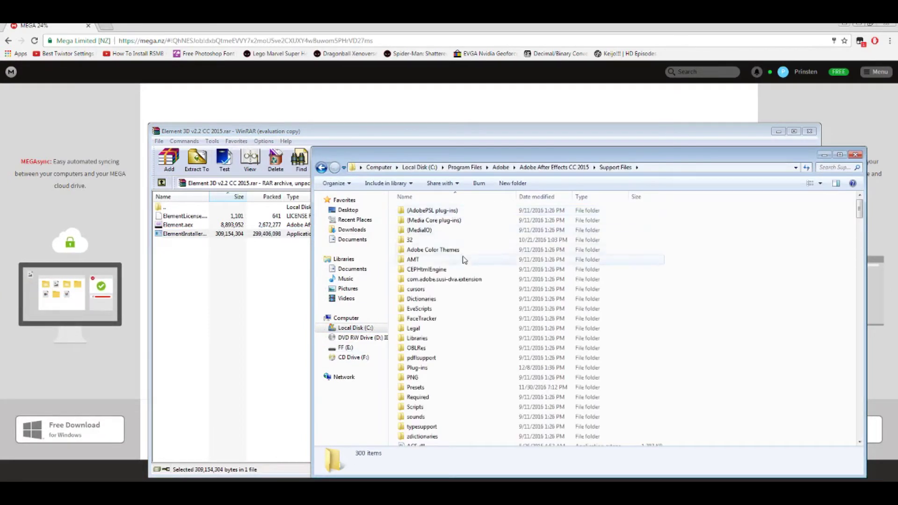
double_click(418, 368)
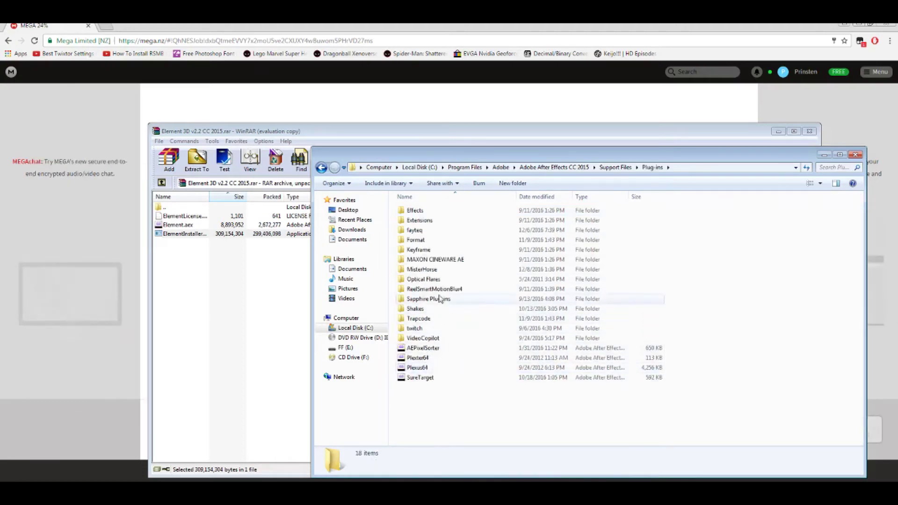
- Copy Element.aex from the archive into the Plug-ins VideoCopilot folder
left_click(423, 339)
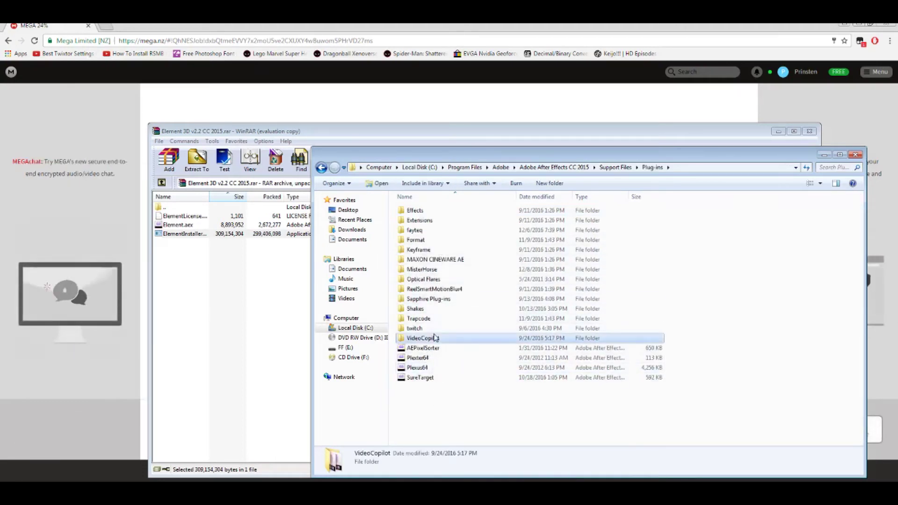
double_click(435, 339)
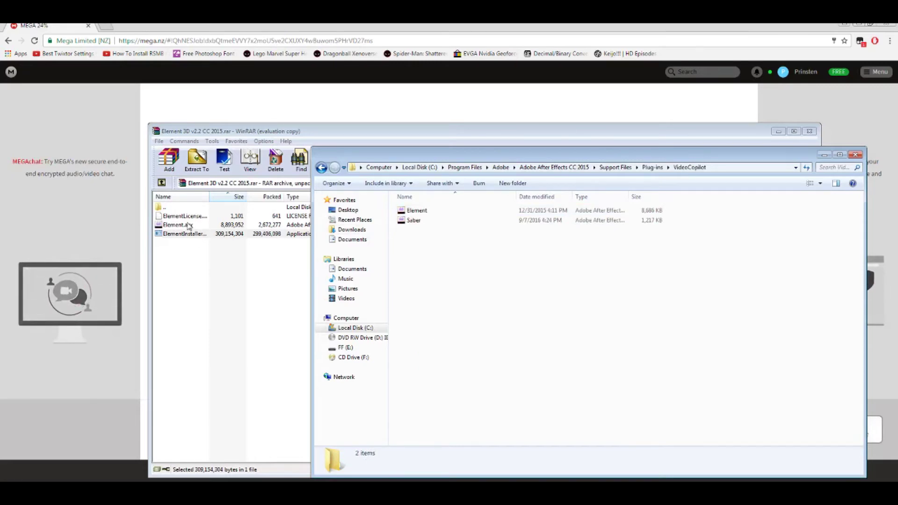
left_click_drag(188, 225, 458, 249)
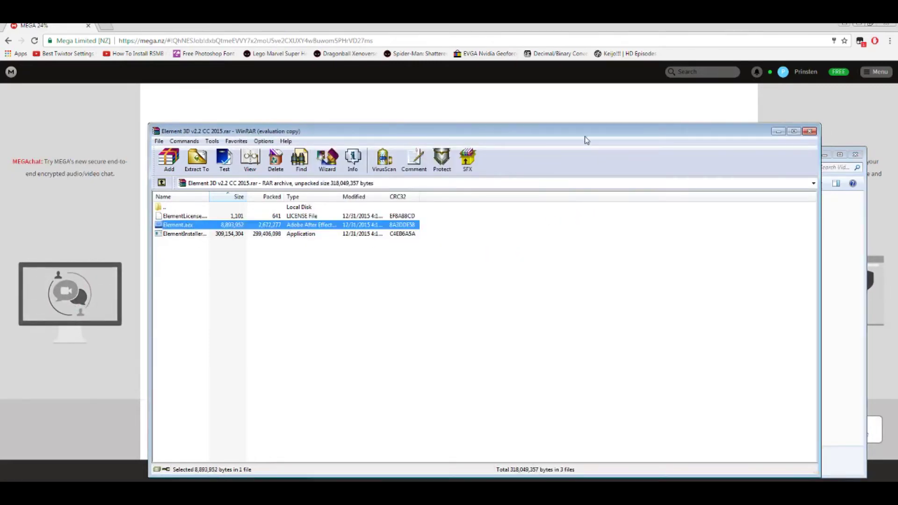
left_click_drag(585, 139, 362, 404)
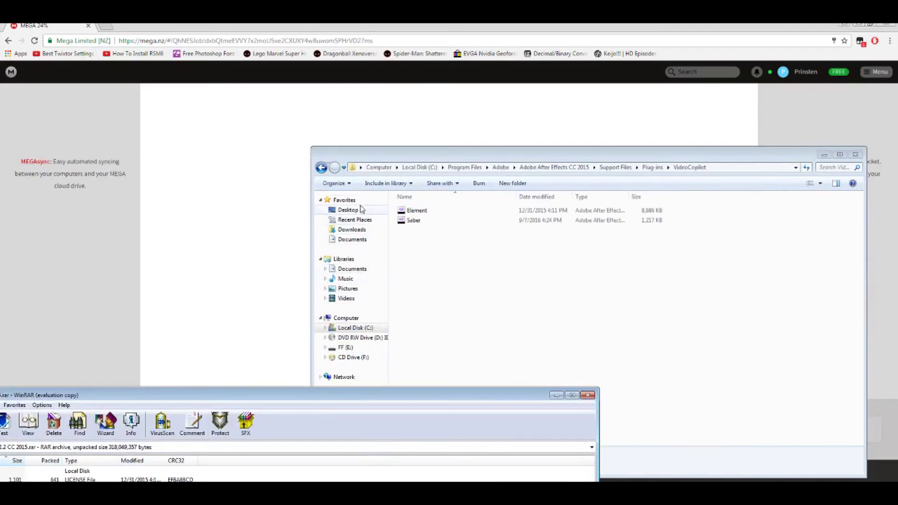
- Go back up to Support Files and reopen the Plug-ins folder
left_click(322, 167)
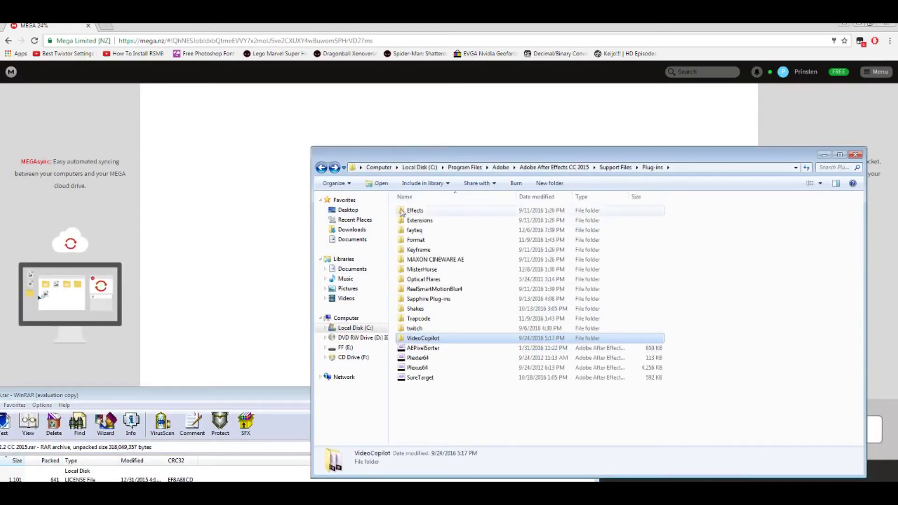
left_click(322, 167)
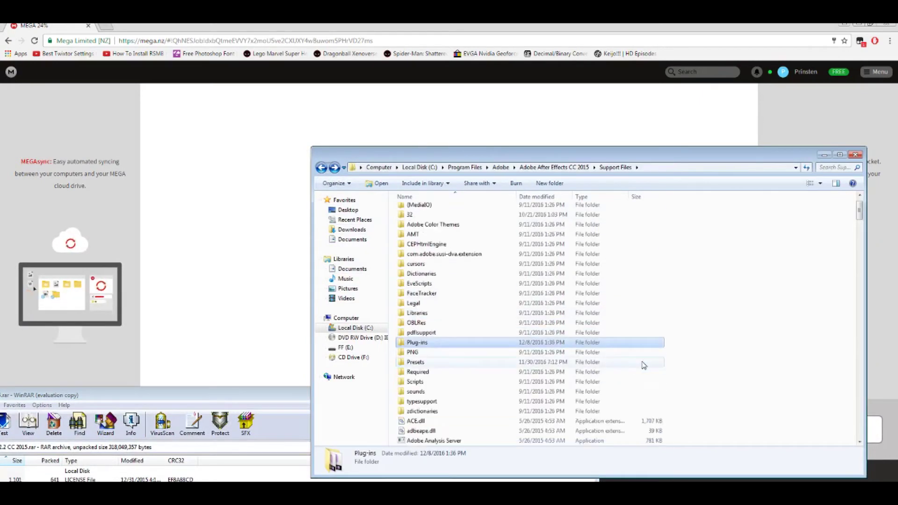
scroll(632, 389, "down", 3)
scroll(632, 379, "down", 2)
scroll(398, 368, "up", 2)
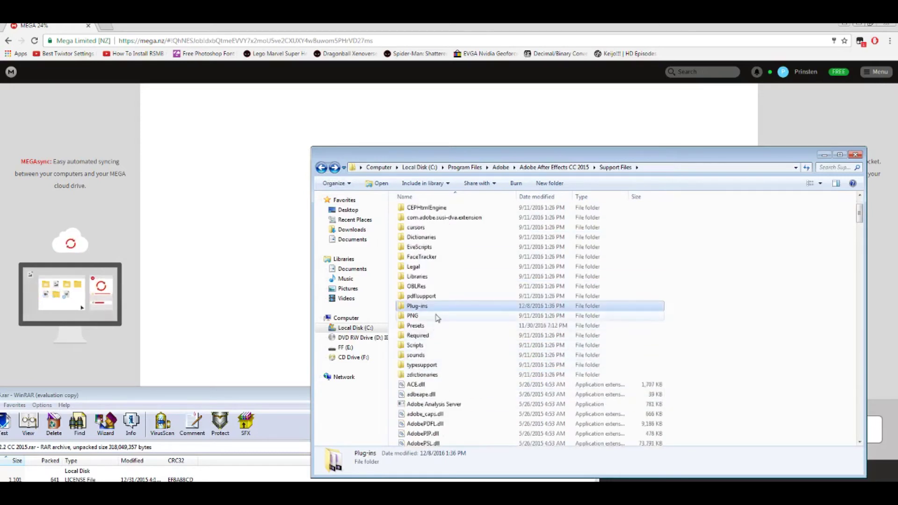
scroll(437, 313, "up", 1)
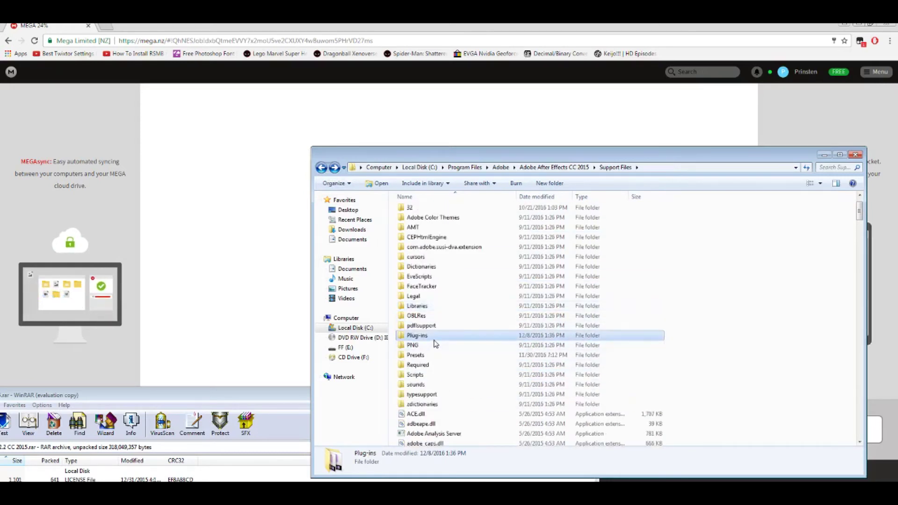
double_click(418, 335)
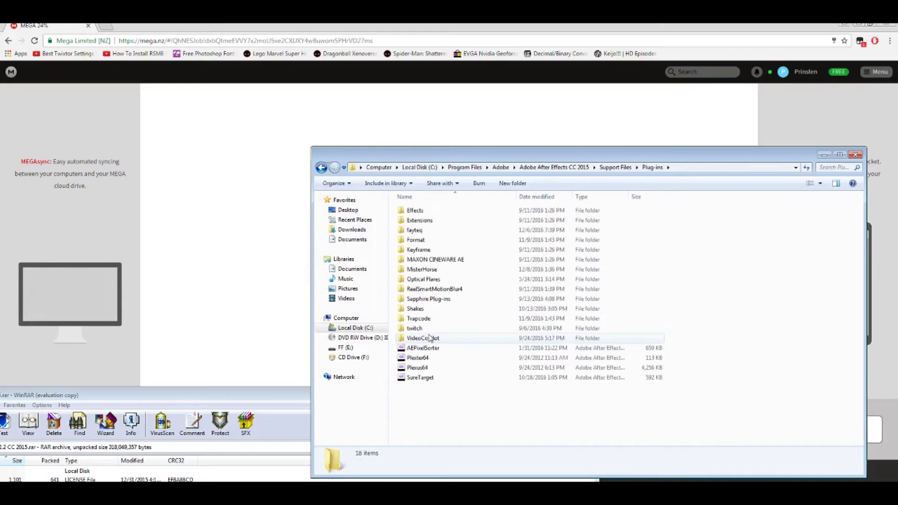
- Drag the Element license file from the archive into Plug-ins, then minimize WinRAR
left_click(197, 411)
mouse_move(204, 395)
left_mouse_down()
mouse_move(839, 367)
mouse_move(779, 331)
left_mouse_up()
left_click_drag(635, 417, 395, 381)
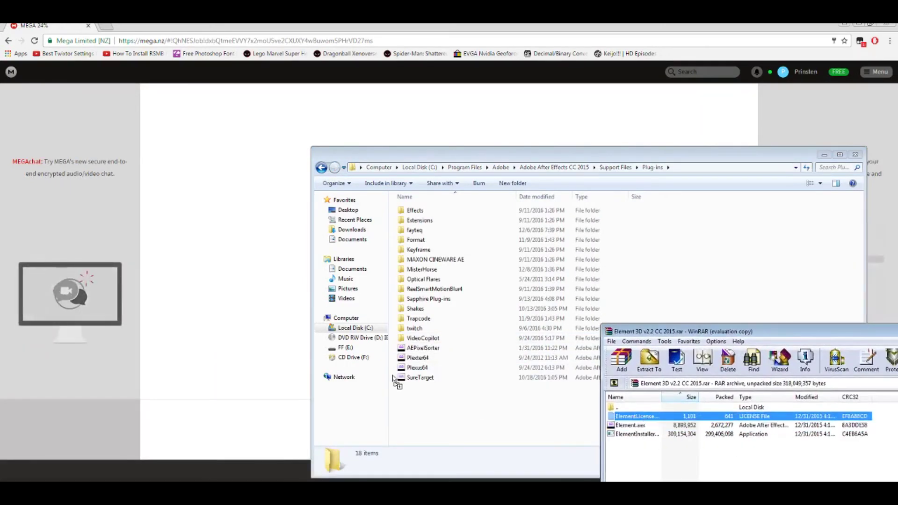
left_click_drag(460, 355, 472, 382)
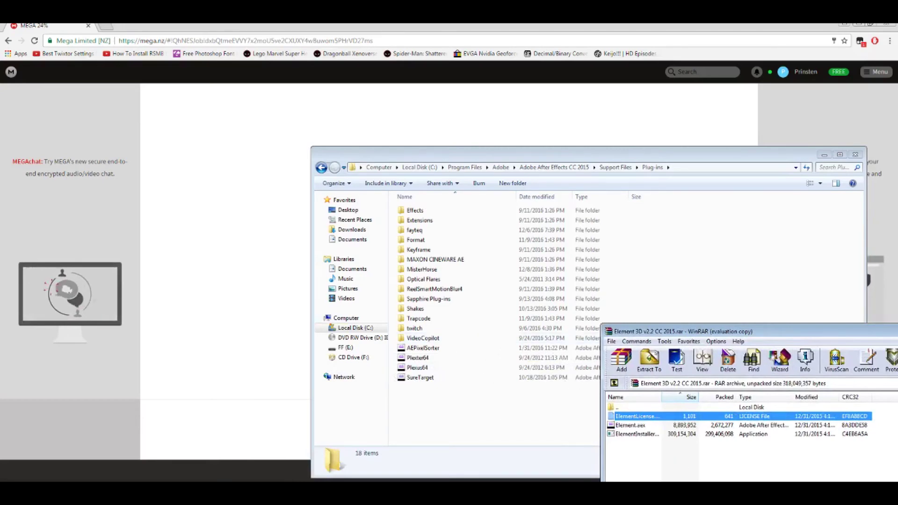
left_click_drag(680, 331, 177, 314)
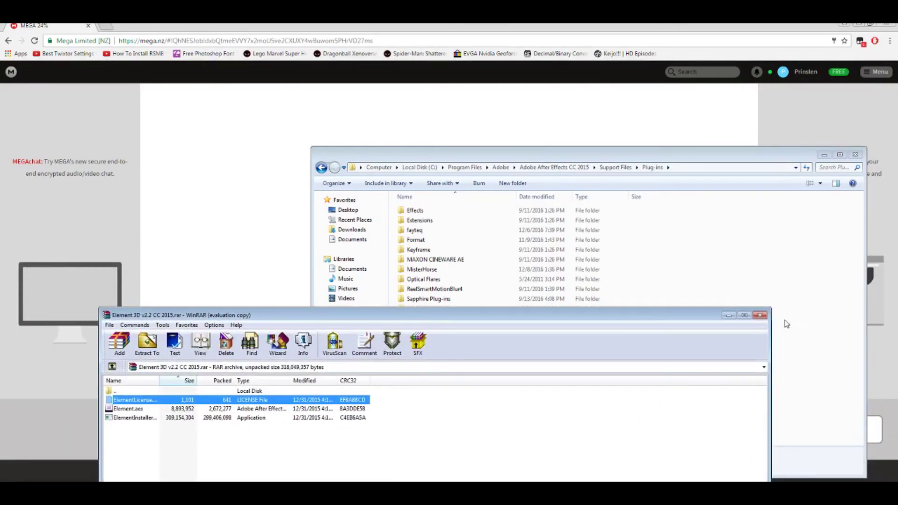
left_click(730, 315)
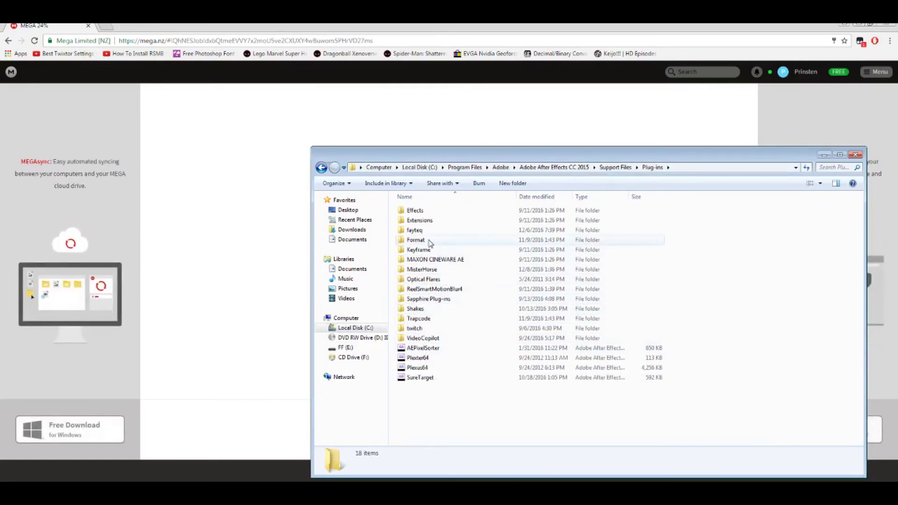
- Open and dismiss the Plug-ins folder context menu, then minimize Explorer
right_click(450, 314)
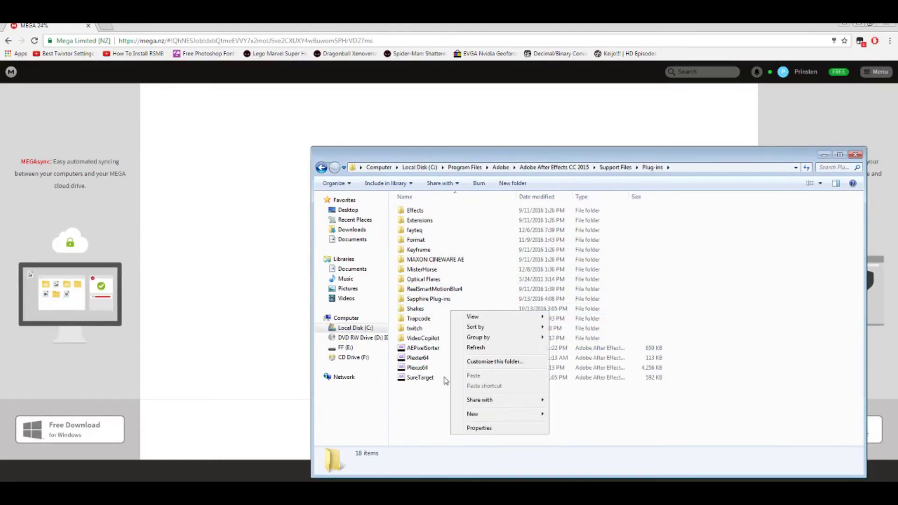
left_click(425, 405)
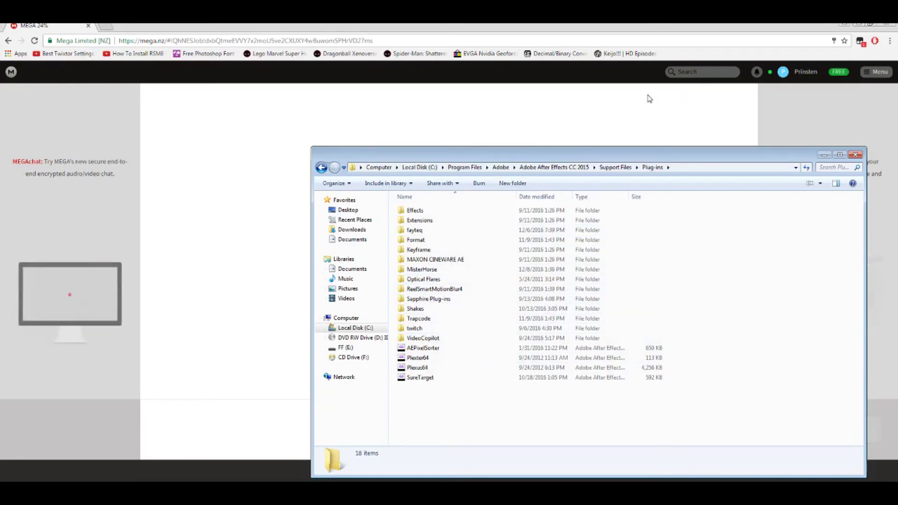
left_click(823, 155)
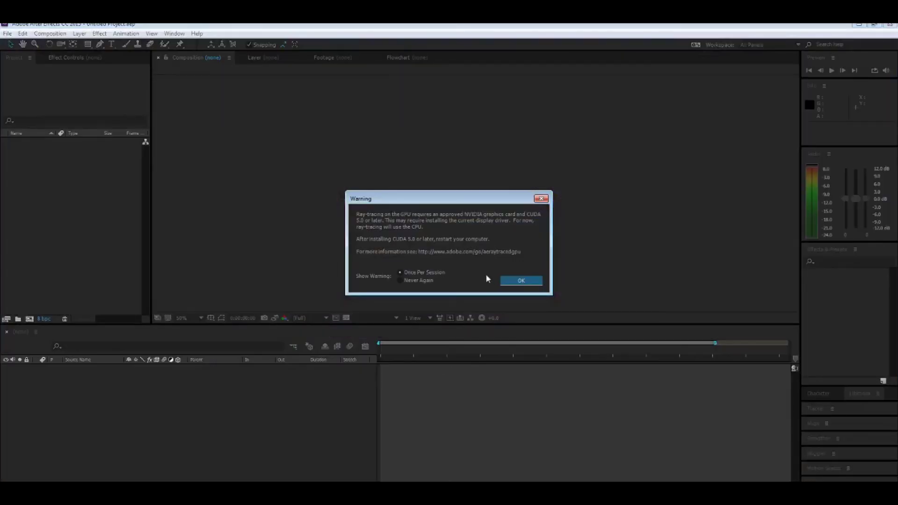
- Dismiss the GPU ray-tracing and disk cache warnings, then close the Welcome screen
left_click(519, 279)
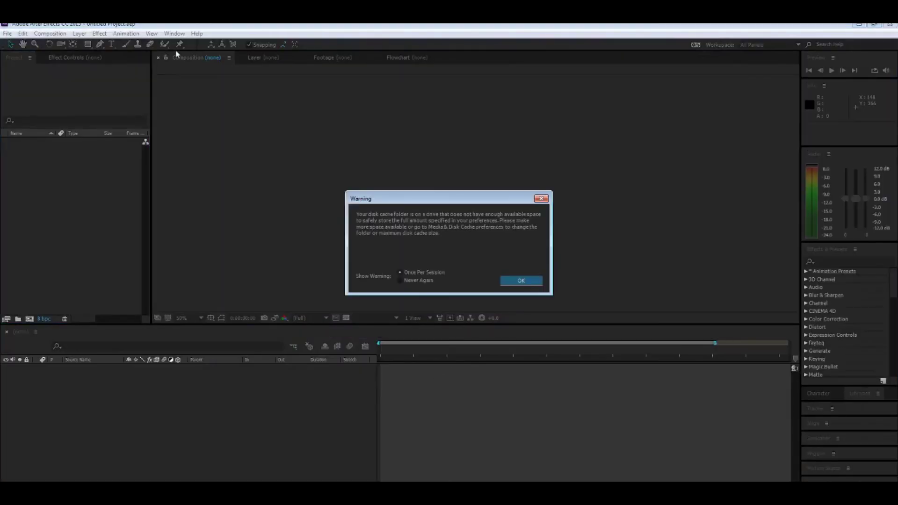
left_click(520, 281)
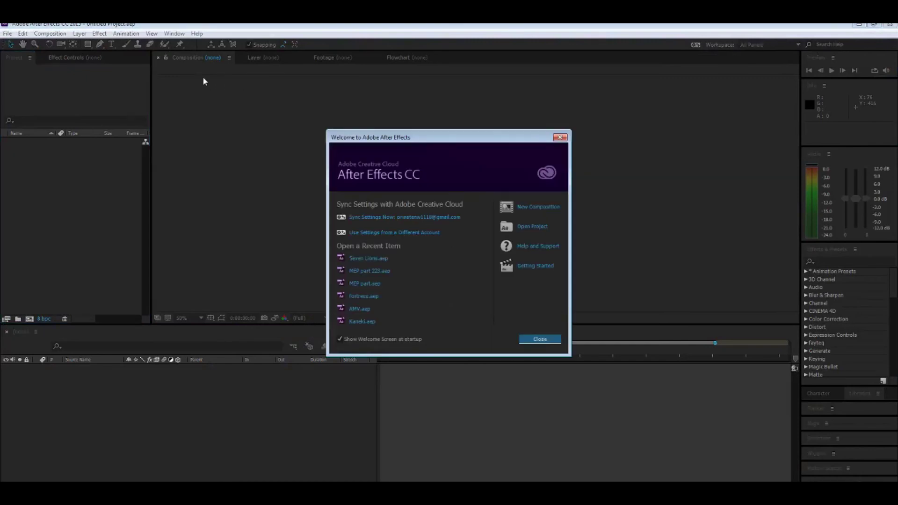
left_click(539, 338)
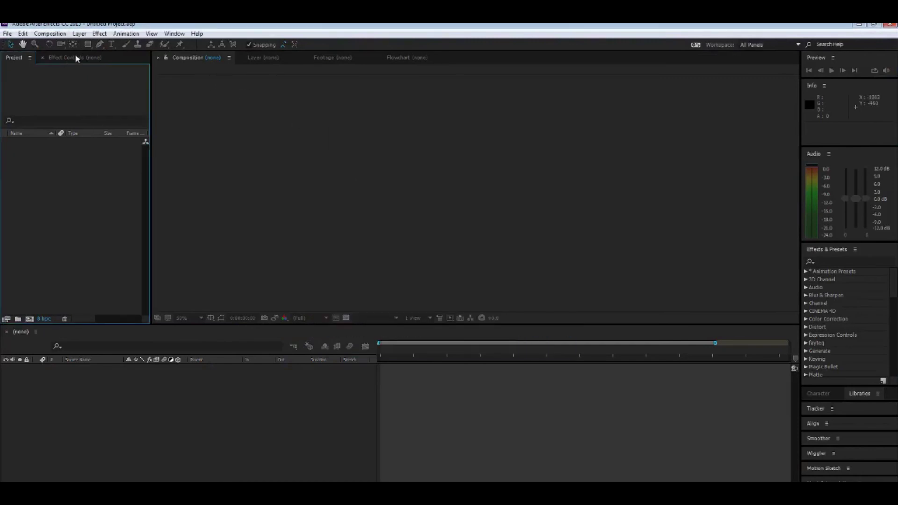
- Find and select Element under Video Copilot in Effects & Presets
left_click(99, 34)
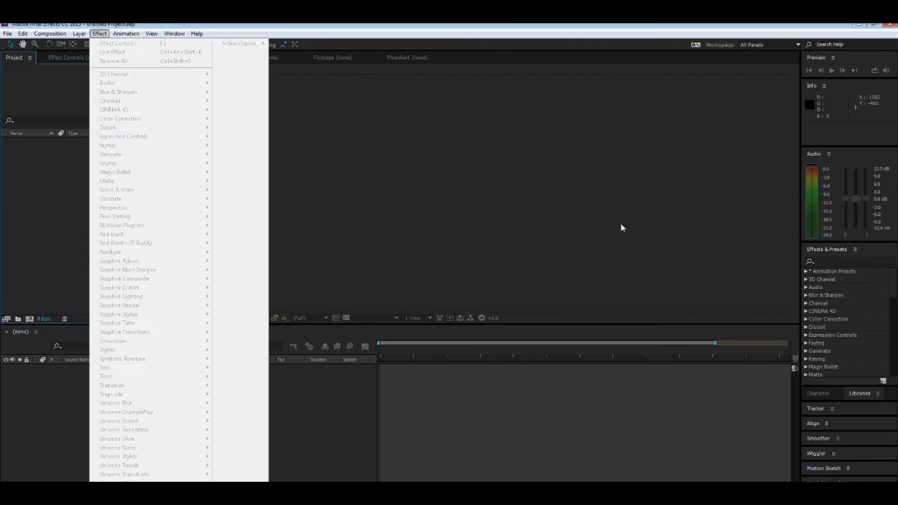
left_click(891, 302)
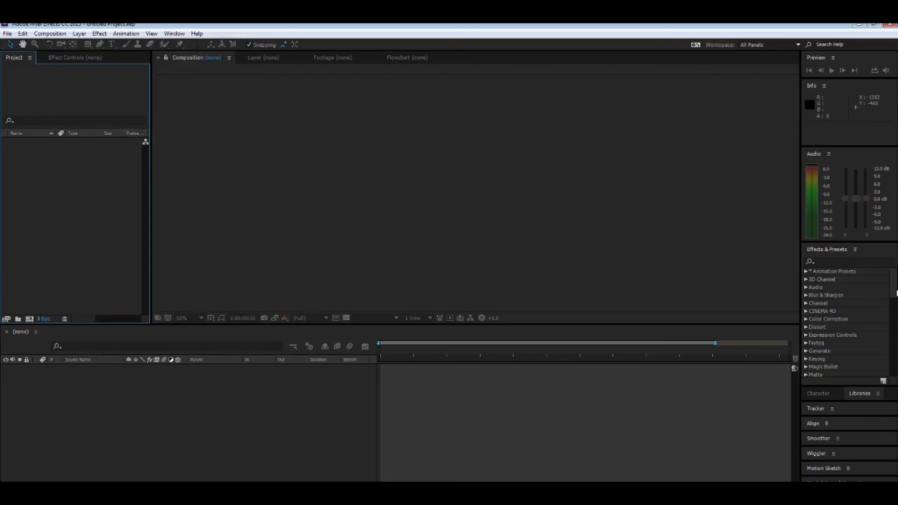
scroll(859, 308, "down", 5)
scroll(859, 308, "down", 3)
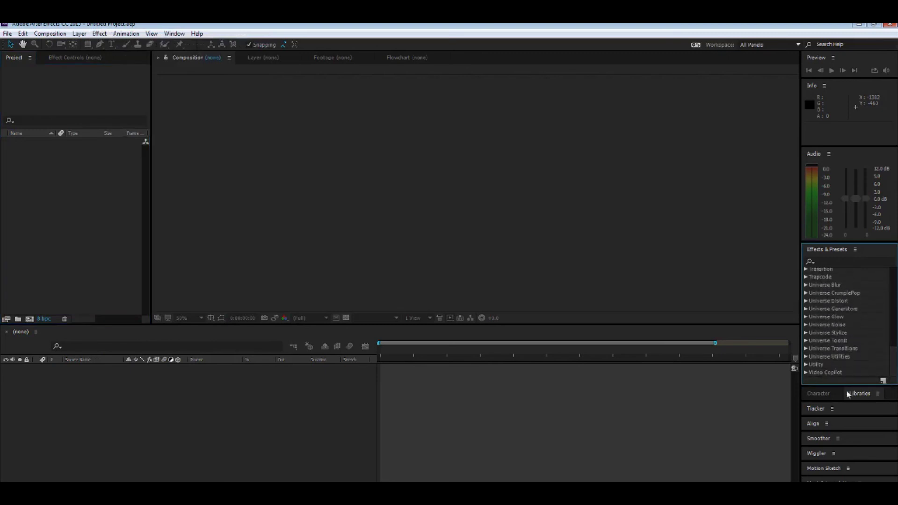
left_click(806, 373)
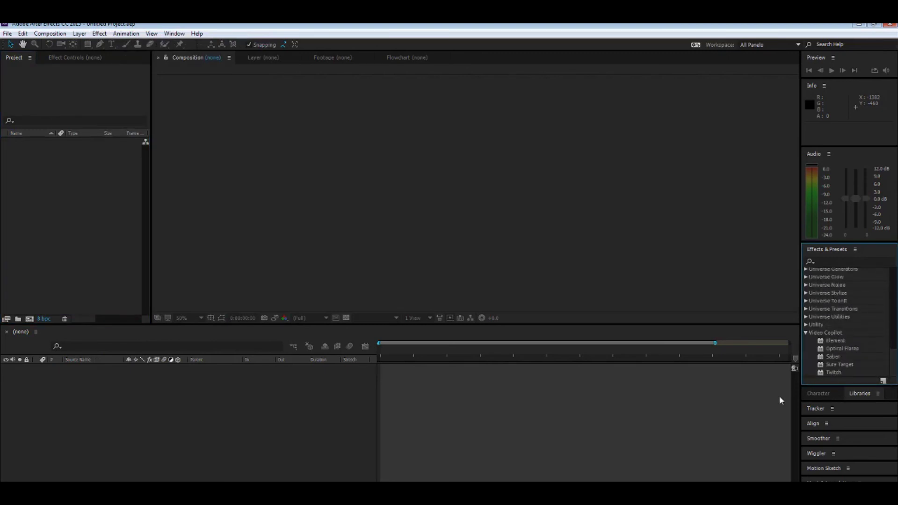
left_click(837, 342)
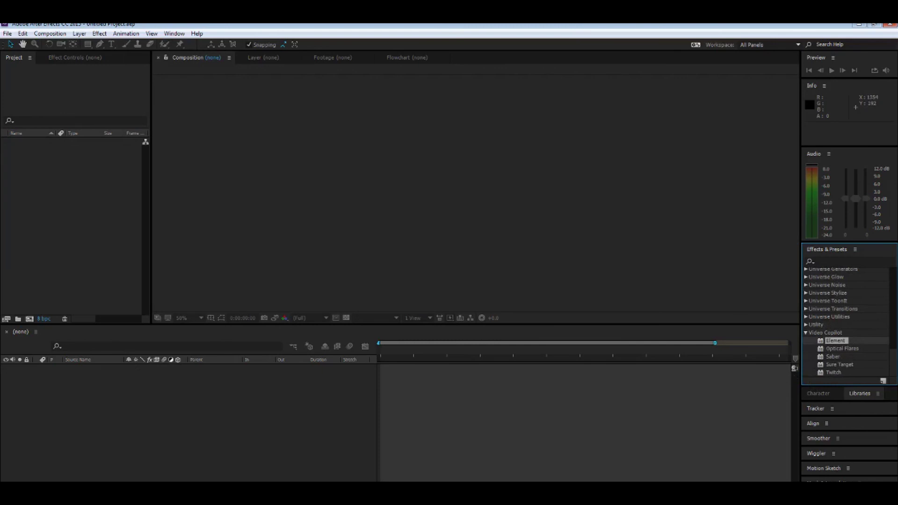
- Minimize After Effects and the browser to return to the desktop
left_click(863, 29)
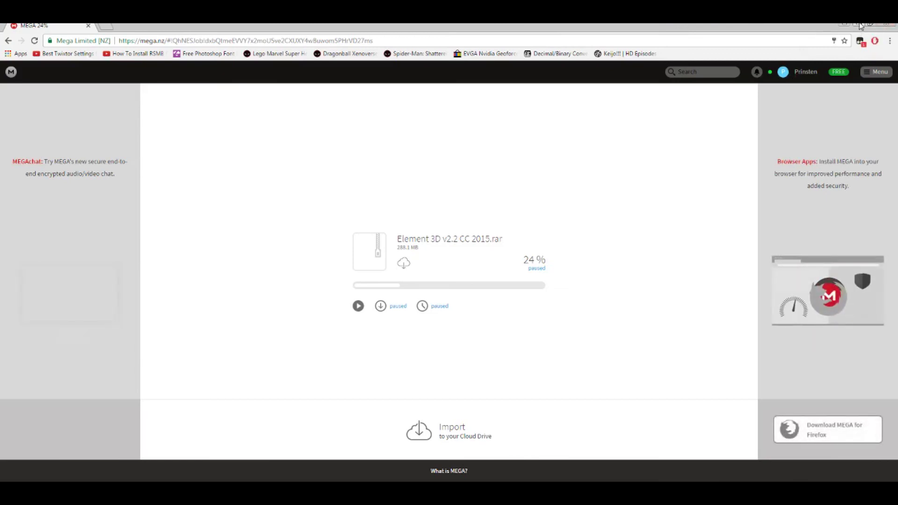
left_click(861, 27)
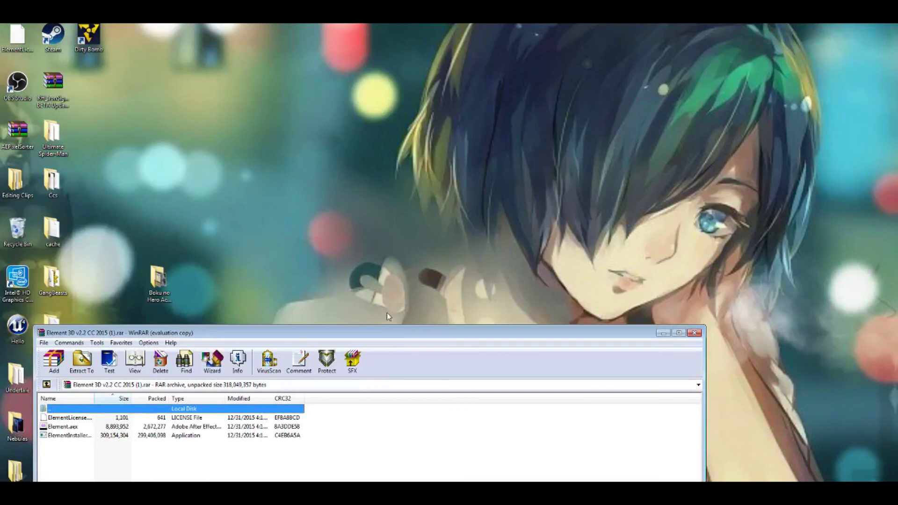